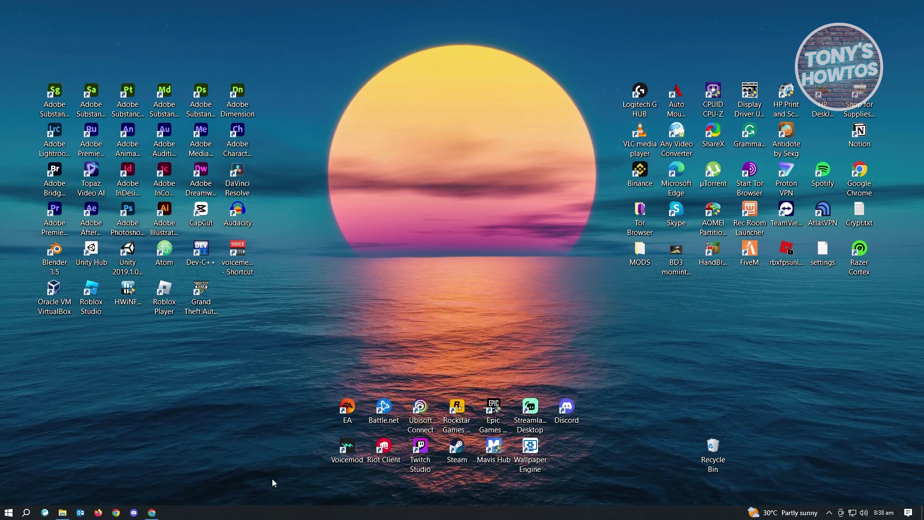
Download the 64-bit VLC 3.0.18 installer from videolan.org and show it in the Downloads folder.
{"action": "mouse_move", "coordinate": [152, 513]}
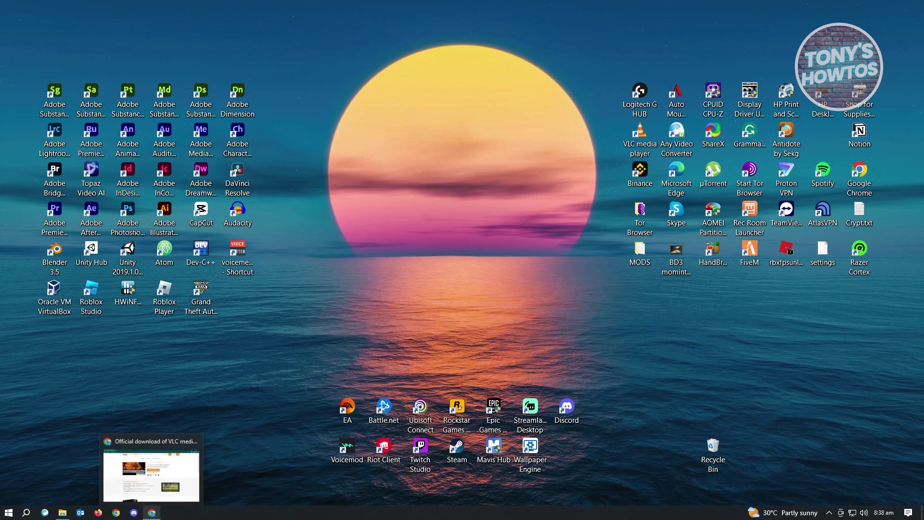
{"action": "left_click", "coordinate": [144, 464]}
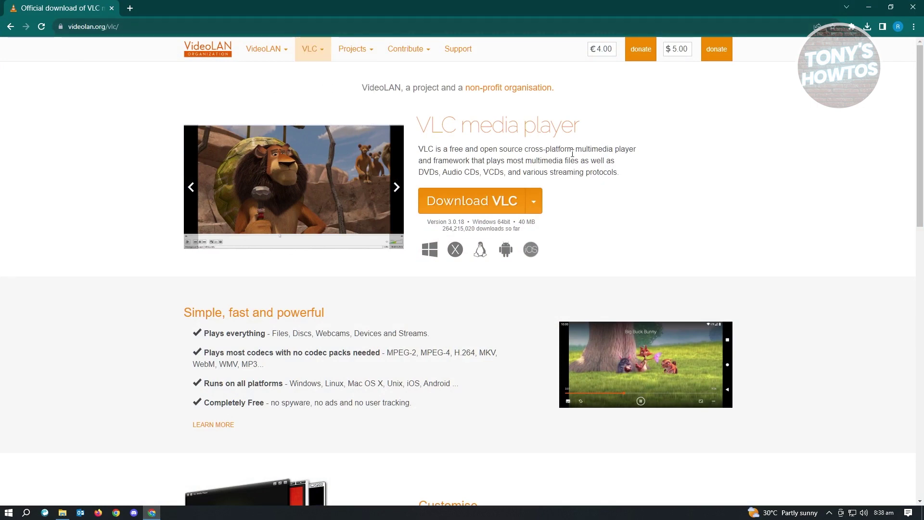
{"action": "left_click", "coordinate": [473, 201]}
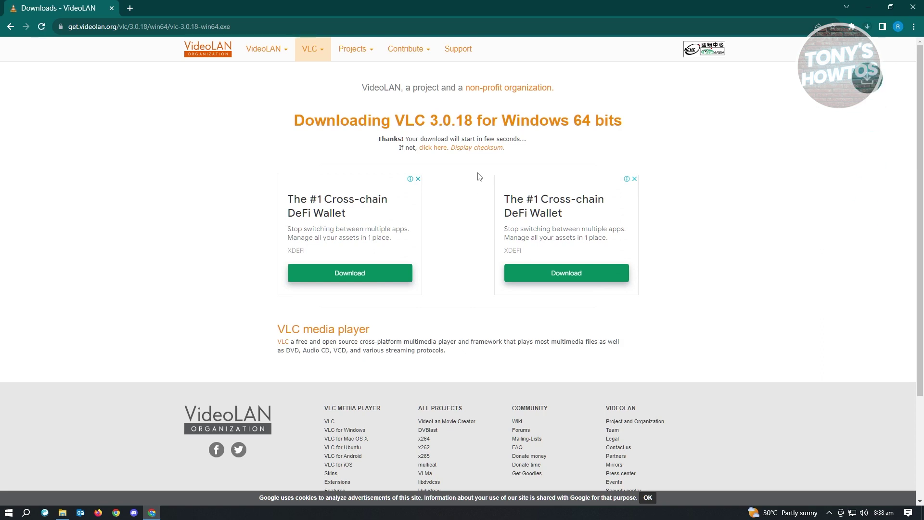
{"action": "left_click", "coordinate": [868, 27]}
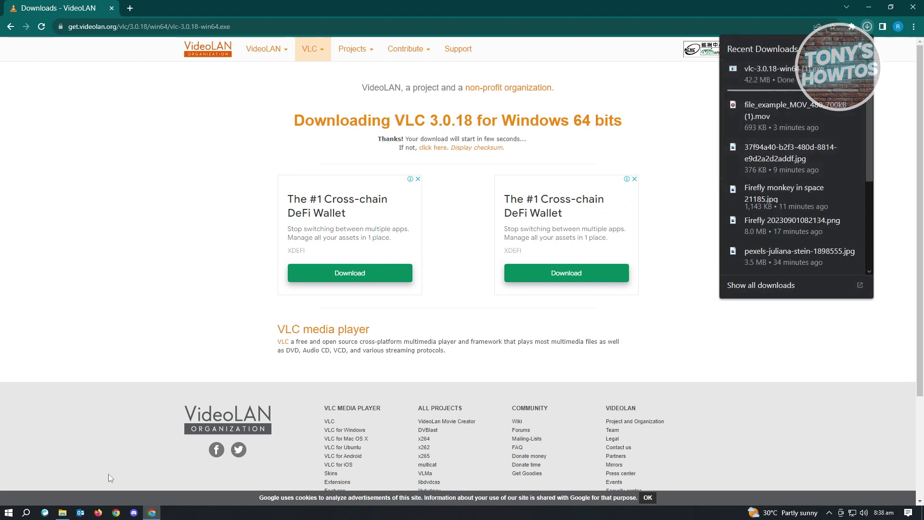
{"action": "left_click", "coordinate": [63, 513]}
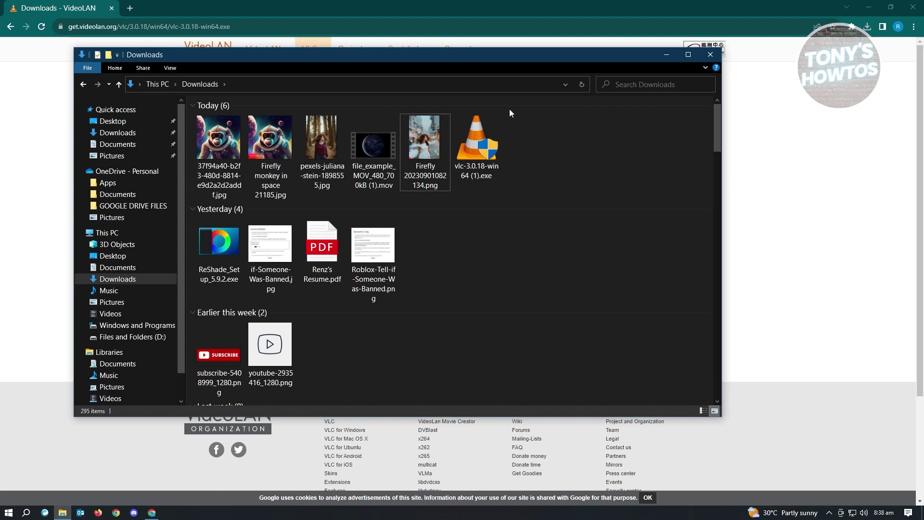
Close the Downloads folder window.
{"action": "left_click", "coordinate": [668, 52]}
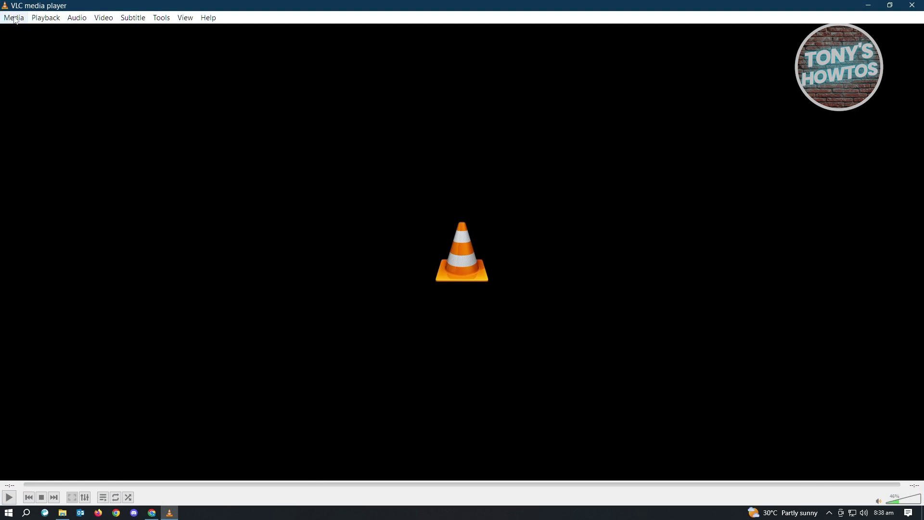
Add file_example_MOV_480_700kB (1).mov from Downloads in the Convert / Save media dialog.
{"action": "left_click", "coordinate": [15, 19]}
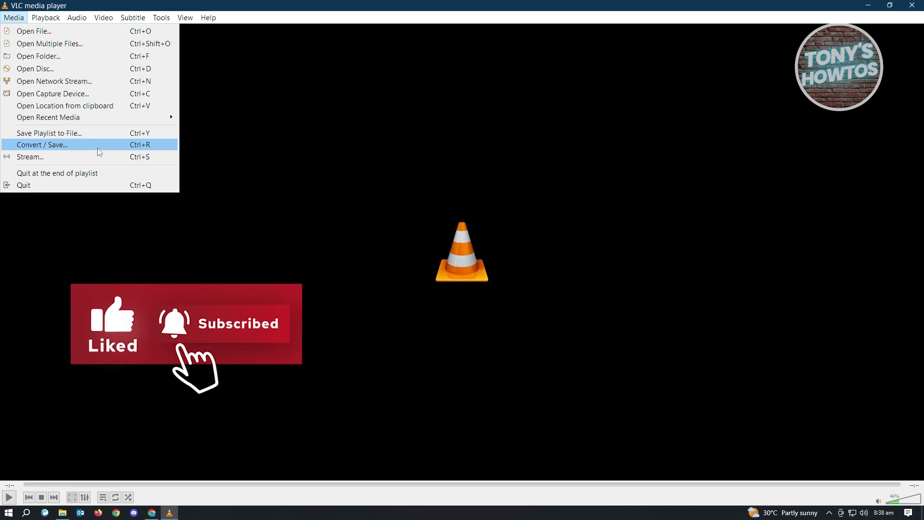
{"action": "left_click", "coordinate": [149, 145]}
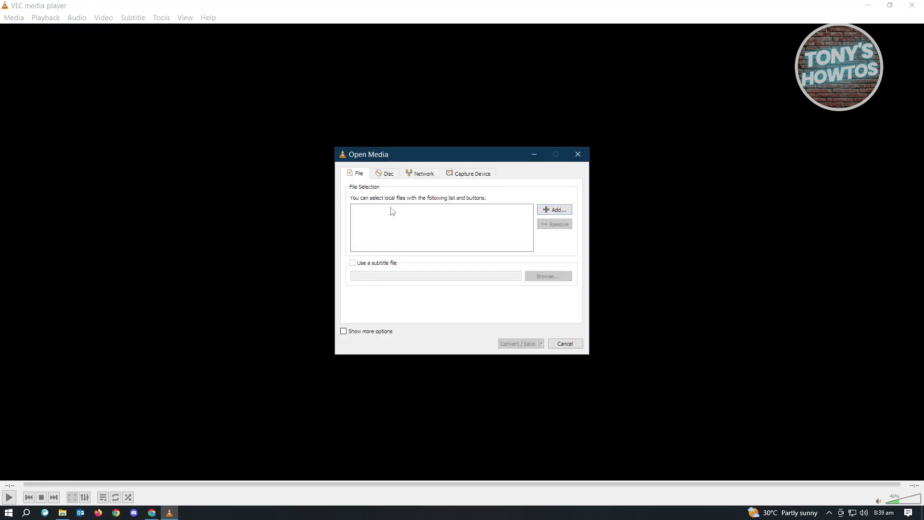
{"action": "left_click", "coordinate": [548, 214]}
{"action": "left_click_drag", "start_coordinate": [543, 172], "coordinate": [330, 151]}
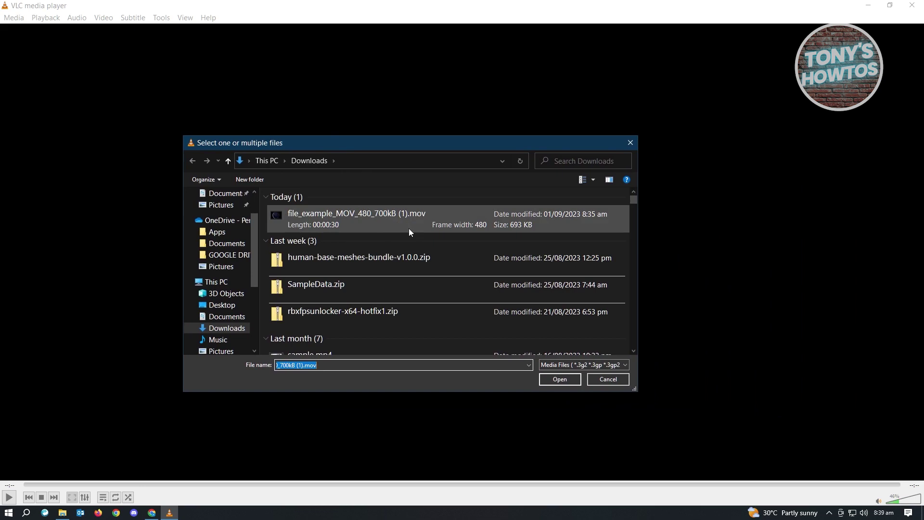
{"action": "left_click", "coordinate": [343, 221]}
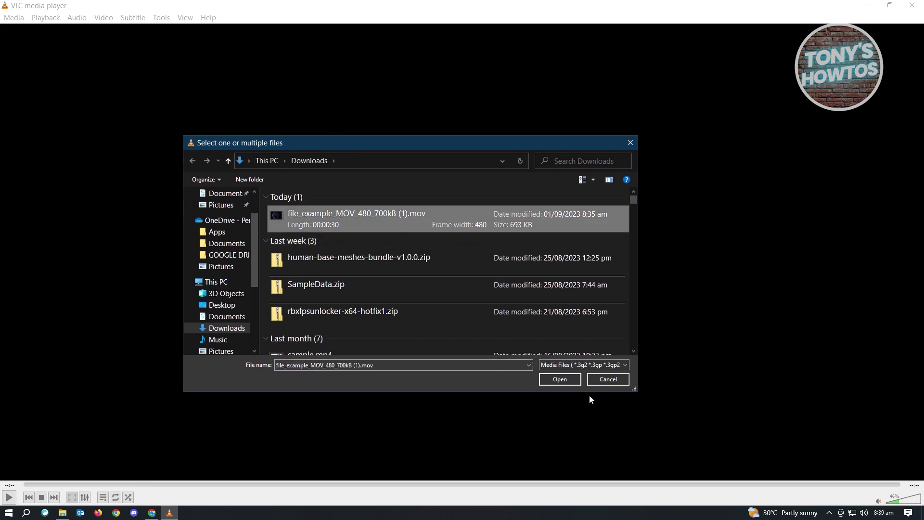
{"action": "left_click", "coordinate": [569, 380]}
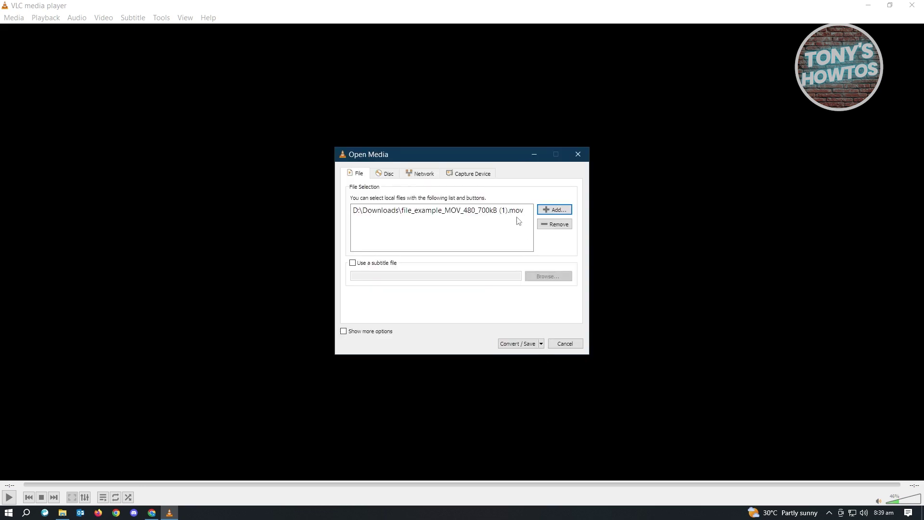
Open the Convert settings and keep the Video - H.264 + MP3 (MP4) profile selected.
{"action": "left_click", "coordinate": [514, 347]}
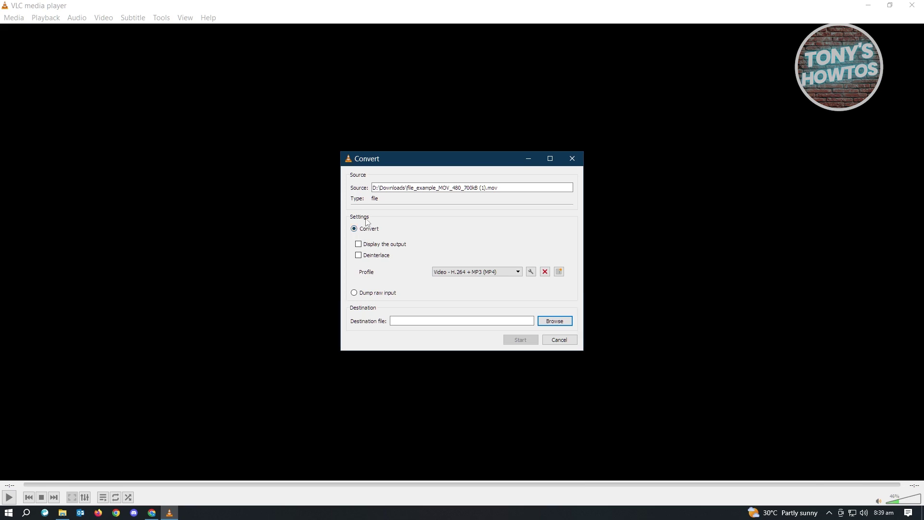
{"action": "left_click", "coordinate": [489, 274]}
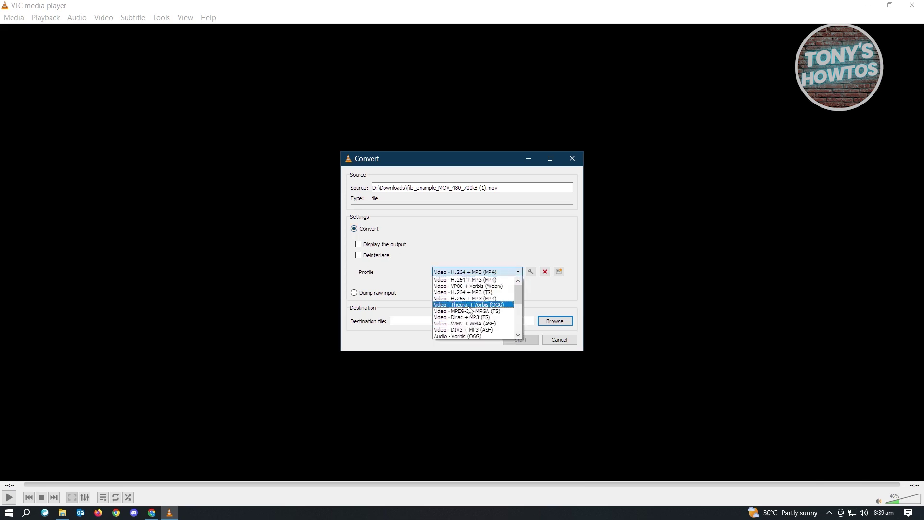
{"action": "left_click", "coordinate": [500, 280]}
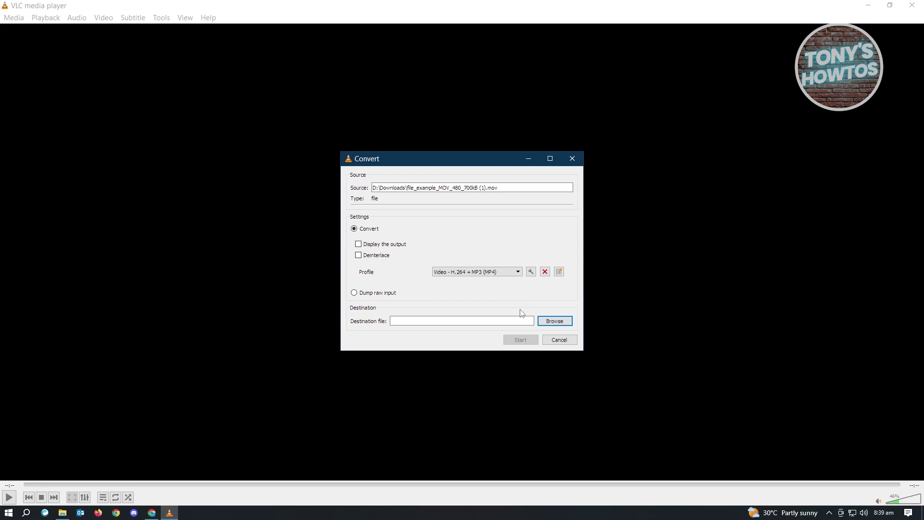
Tick Keep original audio track in the H.264 + MP3 (MP4) profile's audio codec settings and save.
{"action": "left_click", "coordinate": [530, 272]}
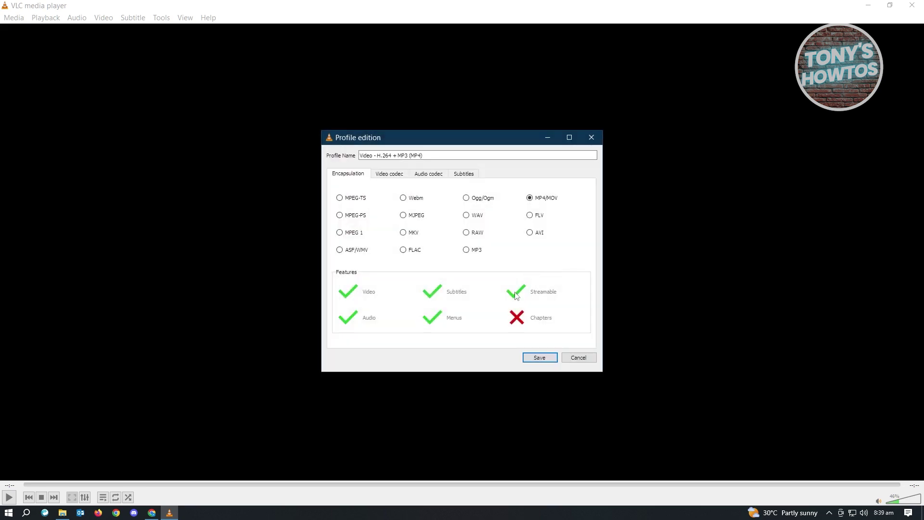
{"action": "left_click", "coordinate": [428, 173]}
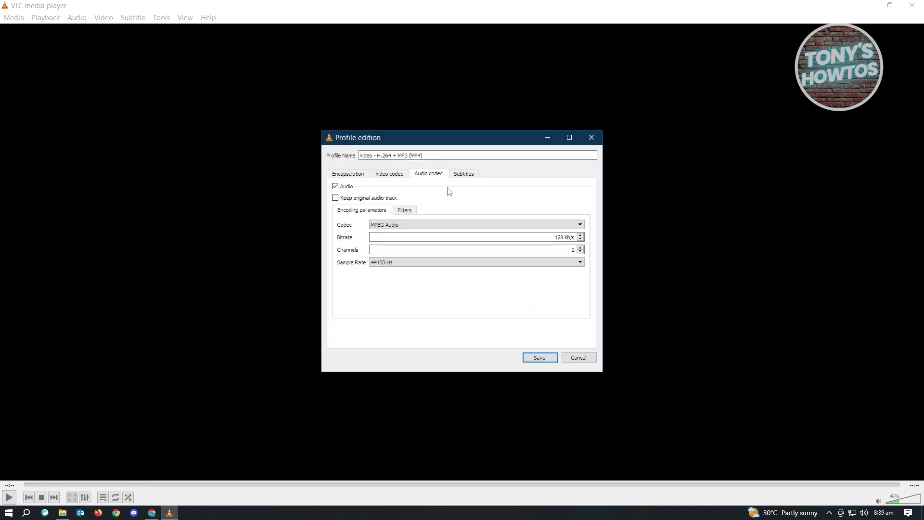
{"action": "left_click", "coordinate": [336, 198]}
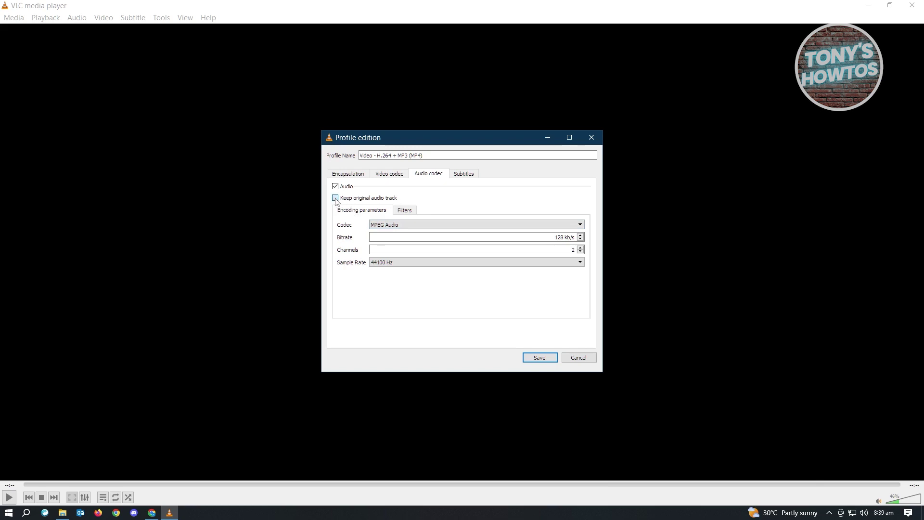
{"action": "left_click", "coordinate": [540, 357]}
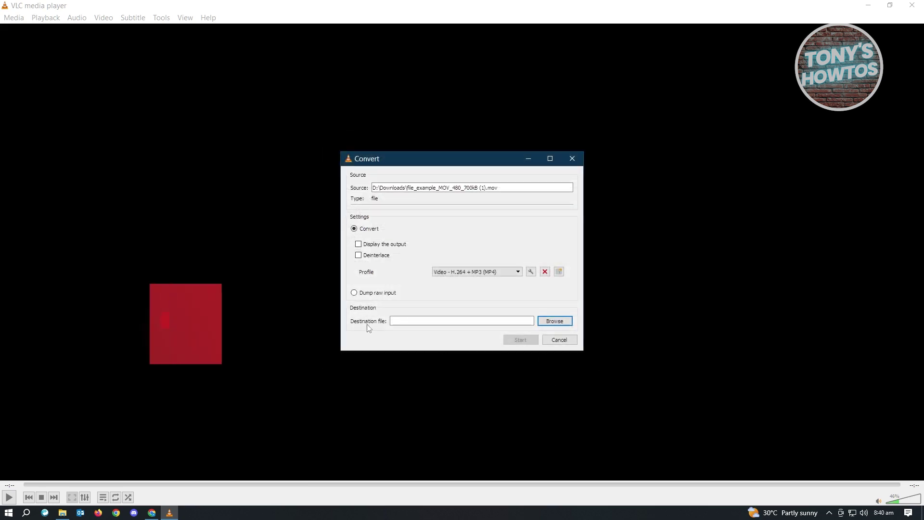
Set the destination file to converted.mp4 on the Desktop and start the conversion.
{"action": "left_click", "coordinate": [554, 321]}
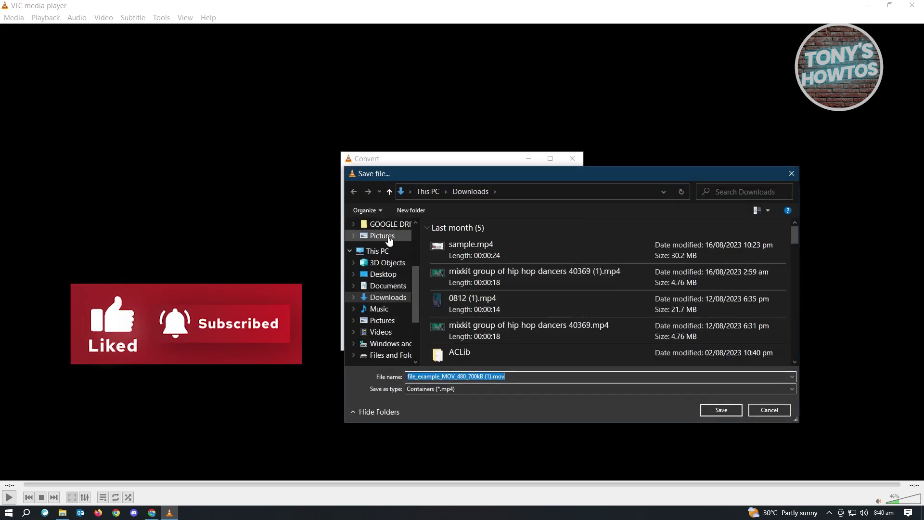
{"action": "left_click", "coordinate": [393, 279]}
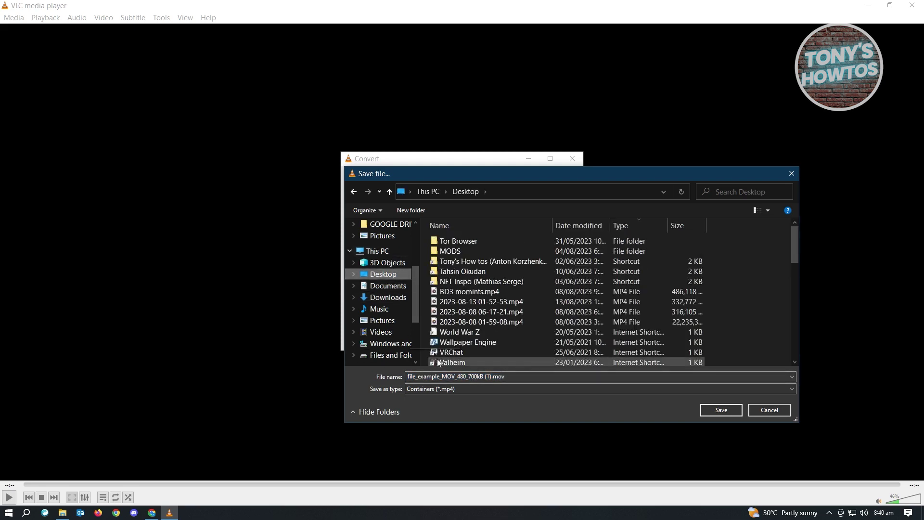
{"action": "left_click", "coordinate": [449, 376]}
{"action": "left_click", "coordinate": [486, 377]}
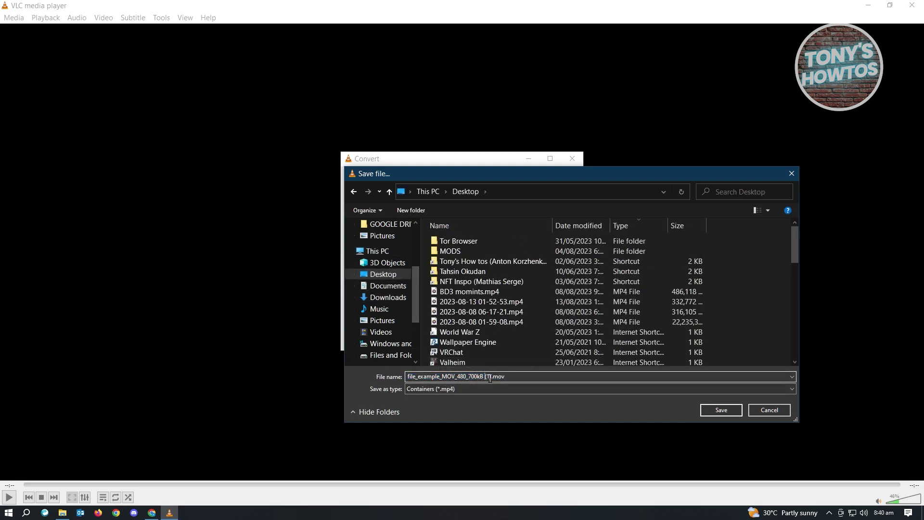
{"action": "left_click_drag", "start_coordinate": [490, 377], "coordinate": [364, 368]}
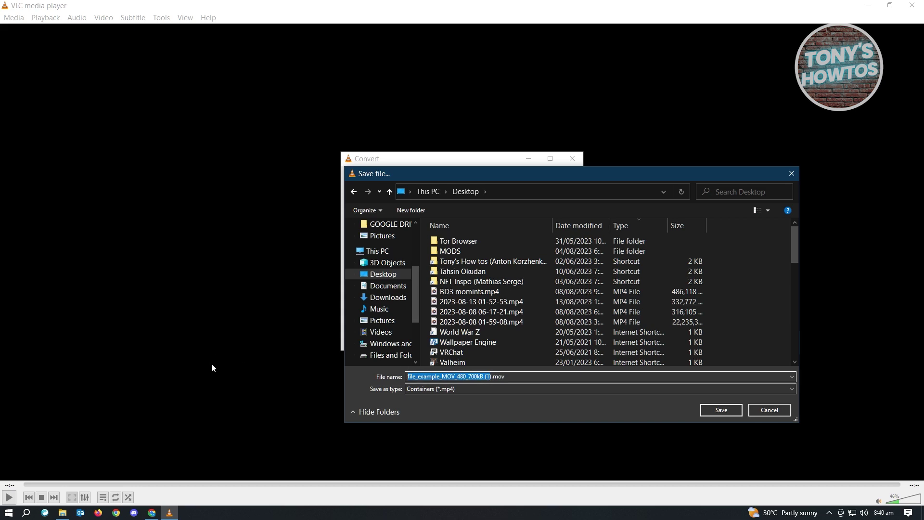
{"action": "type", "text": "converted"}
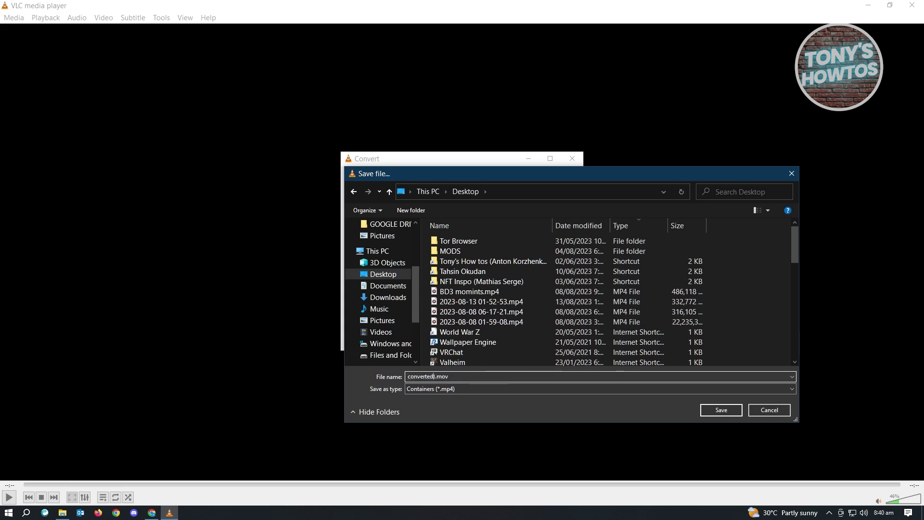
{"action": "key", "text": "Delete"}
{"action": "key", "text": "BackSpace"}
{"action": "key", "text": "BackSpace"}
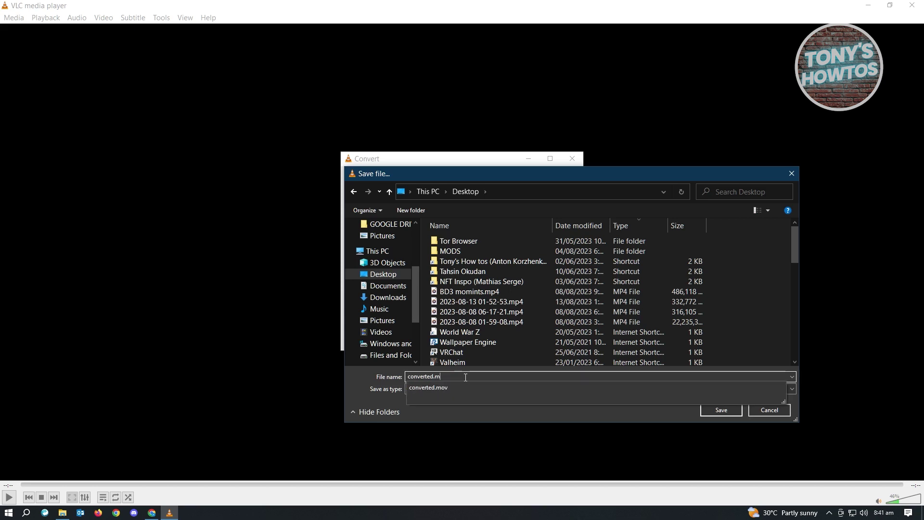
{"action": "type", "text": "p4"}
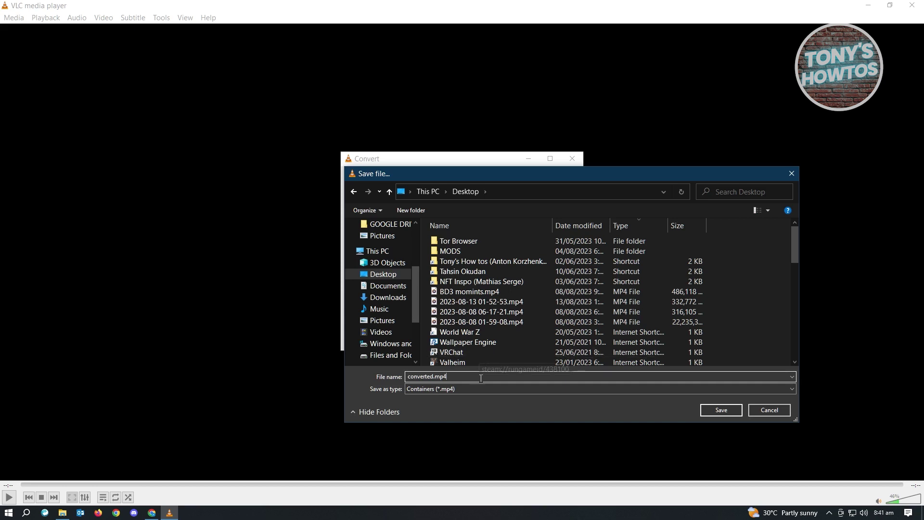
{"action": "left_click", "coordinate": [731, 411]}
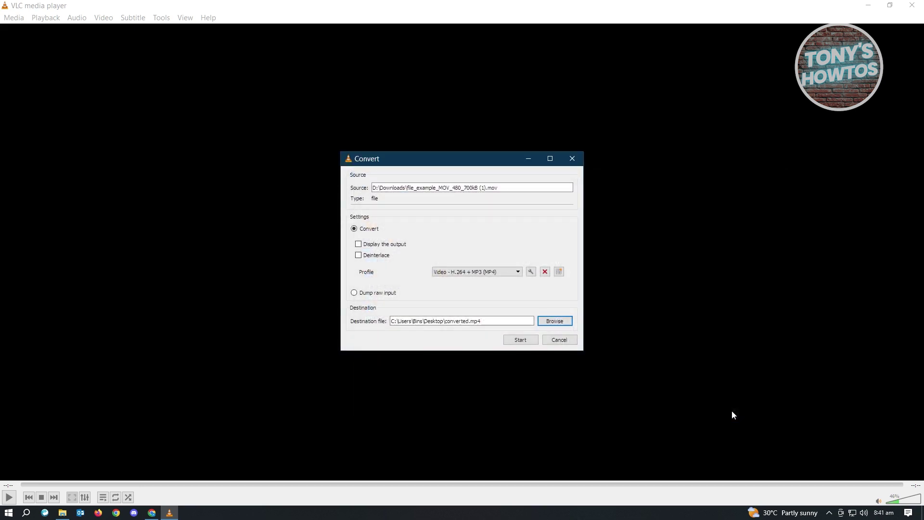
{"action": "left_click", "coordinate": [530, 342]}
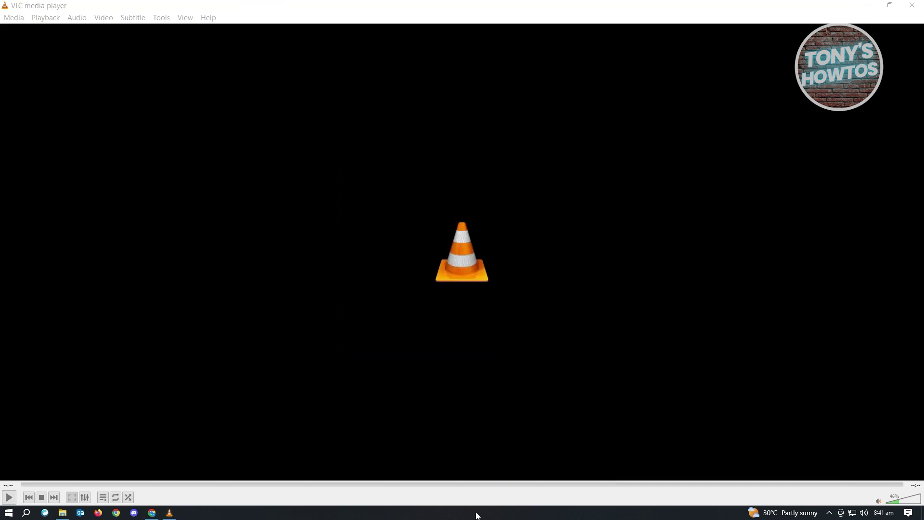
Arrange the output icons on the desktop and drag converted.mov to the Recycle Bin, keeping converted.mp4.
{"action": "left_click", "coordinate": [869, 6]}
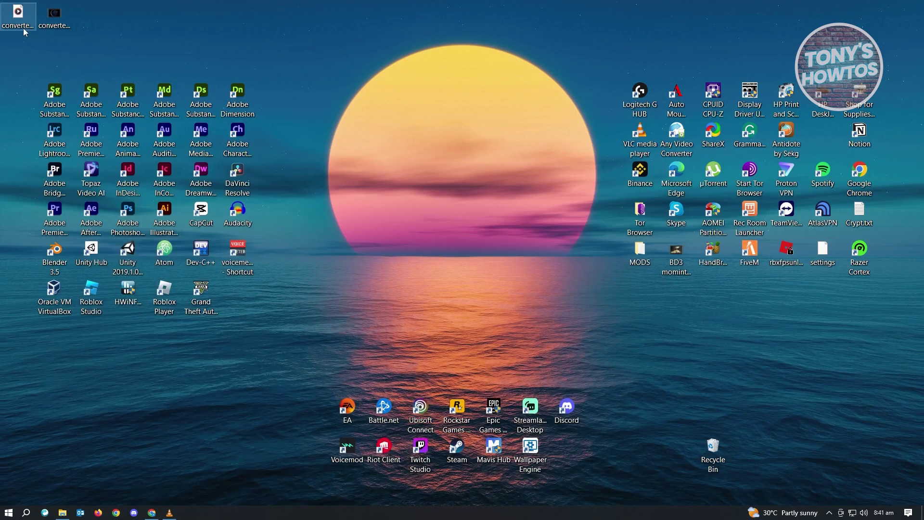
{"action": "left_click_drag", "start_coordinate": [62, 10], "coordinate": [351, 57]}
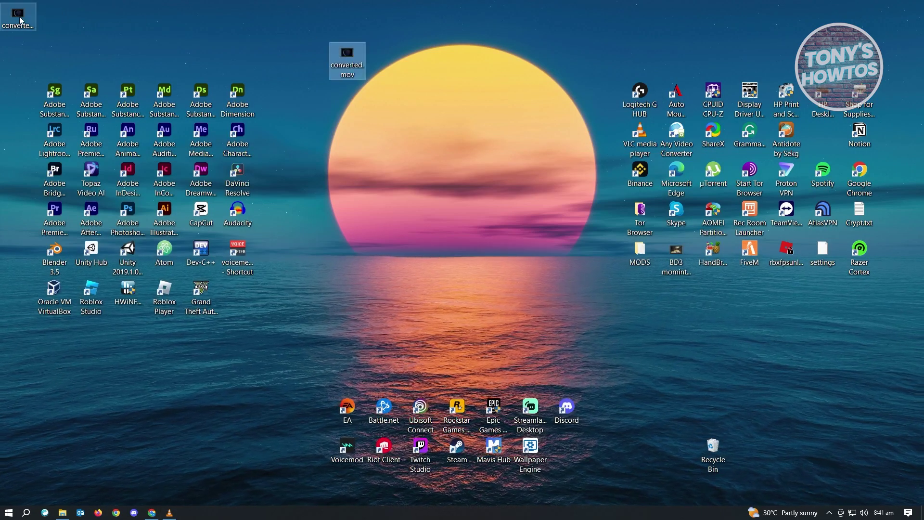
{"action": "left_click_drag", "start_coordinate": [20, 20], "coordinate": [359, 65]}
{"action": "left_click", "coordinate": [347, 60]}
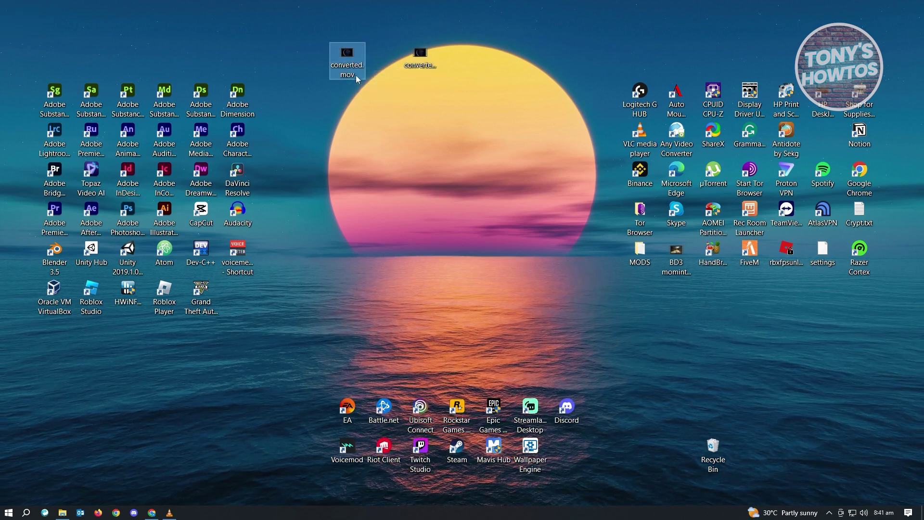
{"action": "left_click_drag", "start_coordinate": [347, 51], "coordinate": [712, 446]}
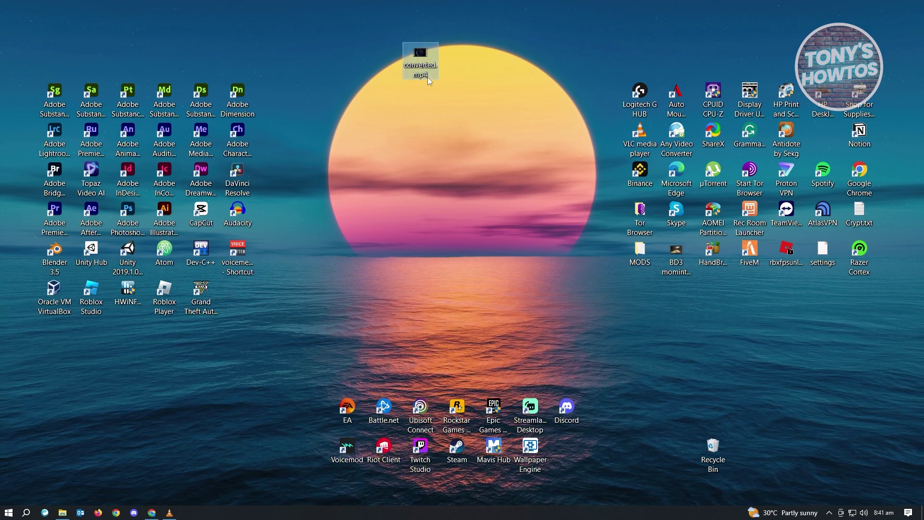
{"action": "mouse_move", "coordinate": [431, 76]}
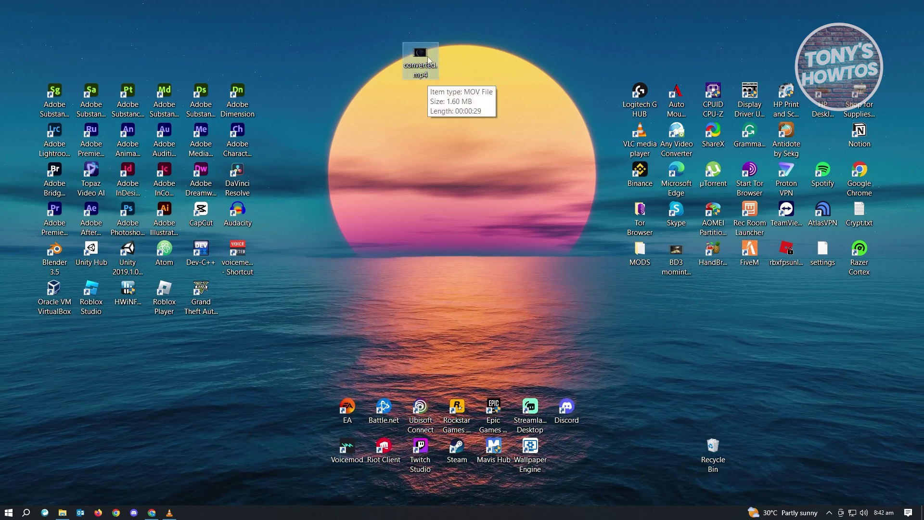